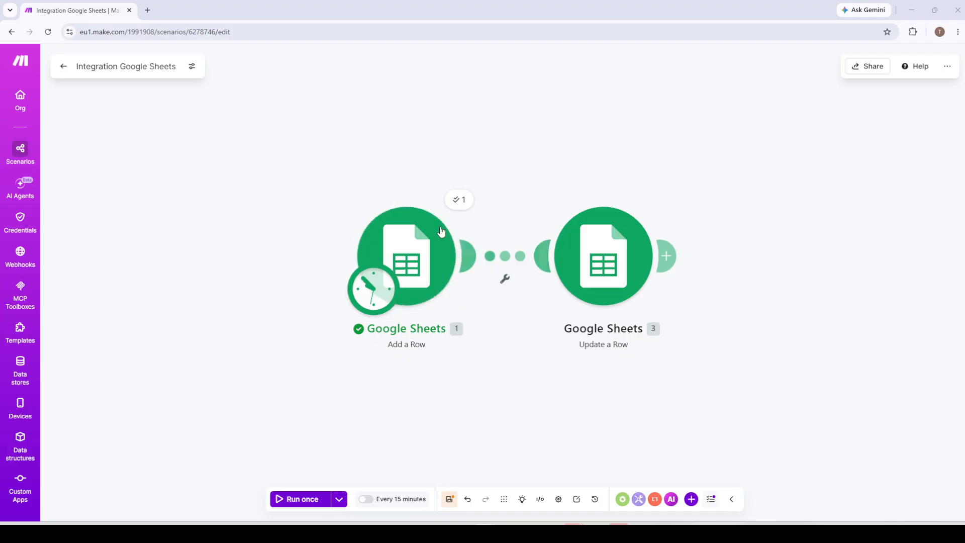
Run only the Add a Row module and inspect its input and output bundles
right_click(425, 252)
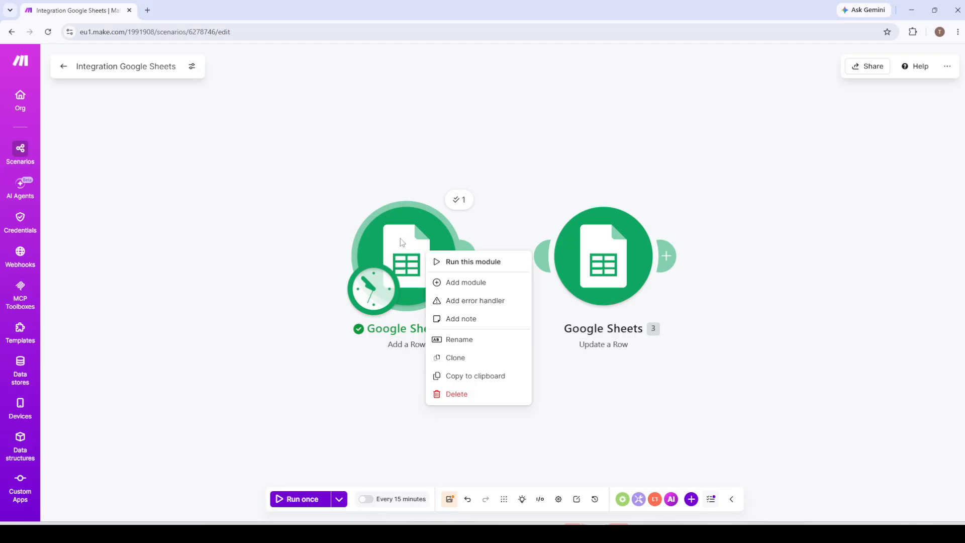
click(451, 263)
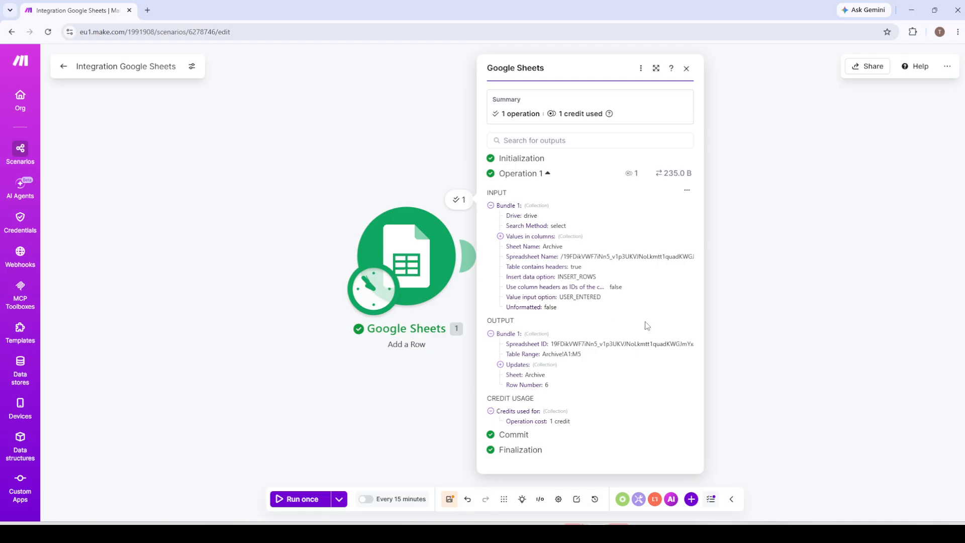
click(793, 320)
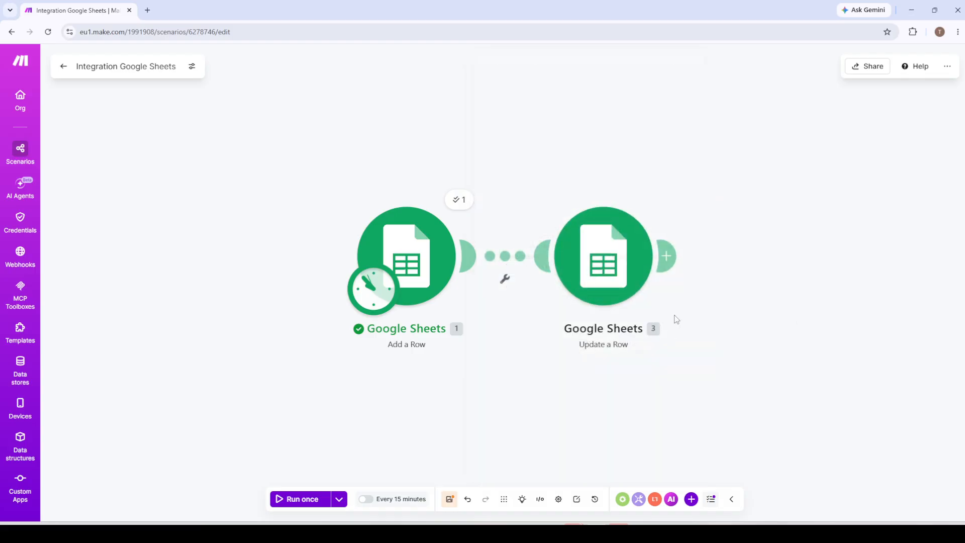
Open the Update a Row module's settings and examine the available fields under Values in columns
click(606, 260)
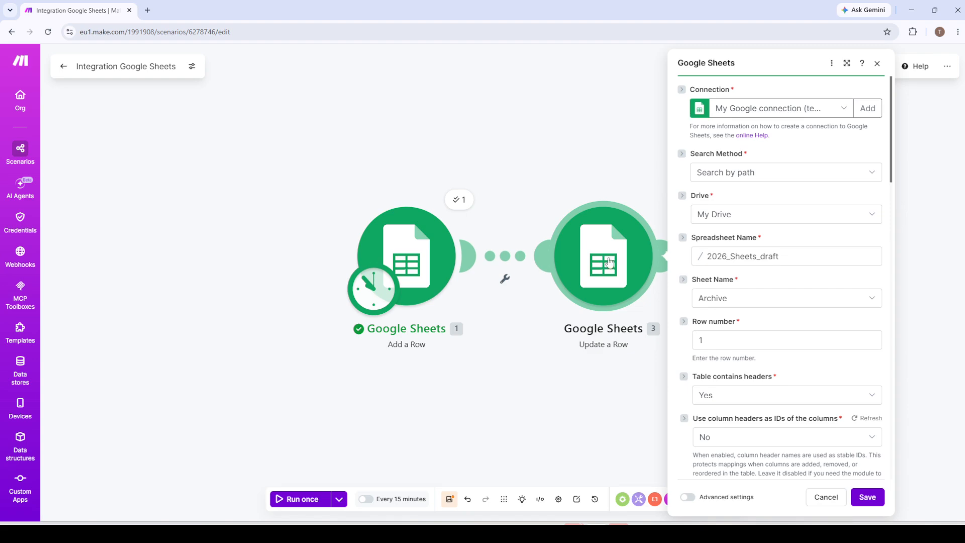
scroll(770, 318, down, 1)
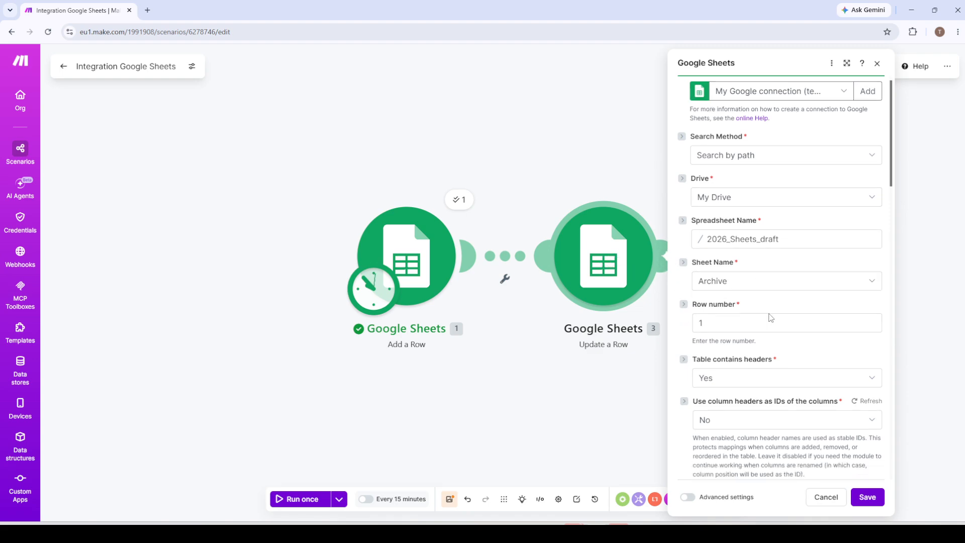
scroll(771, 318, down, 8)
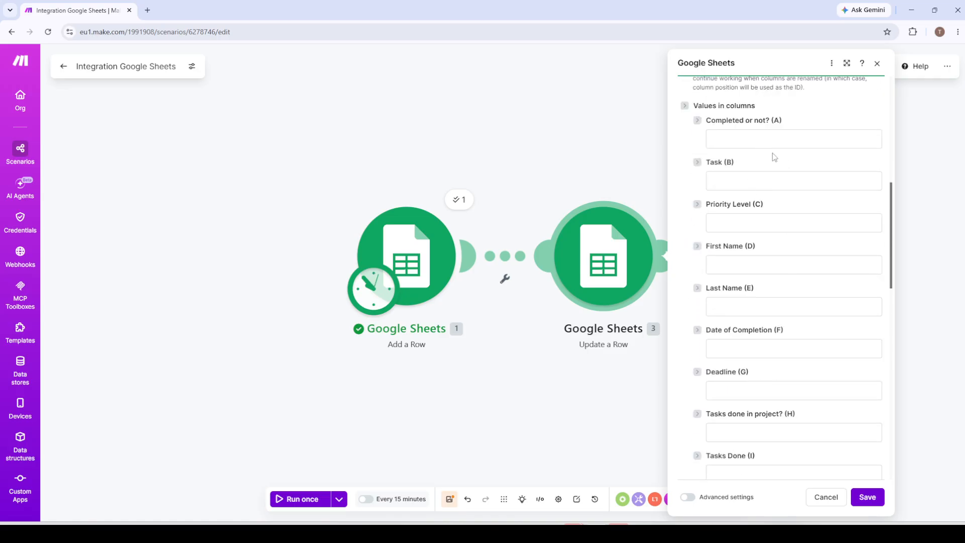
scroll(760, 319, down, 1)
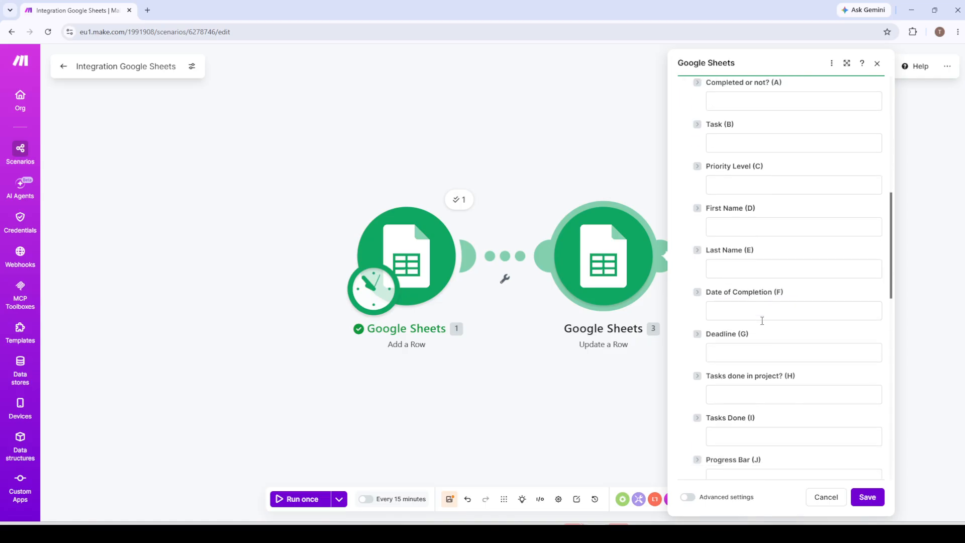
scroll(762, 329, down, 3)
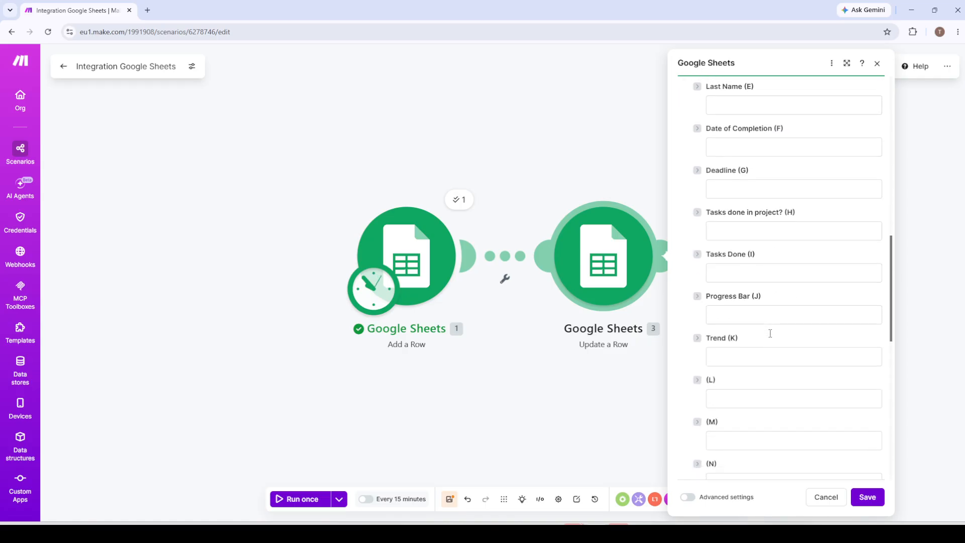
scroll(760, 327, down, 3)
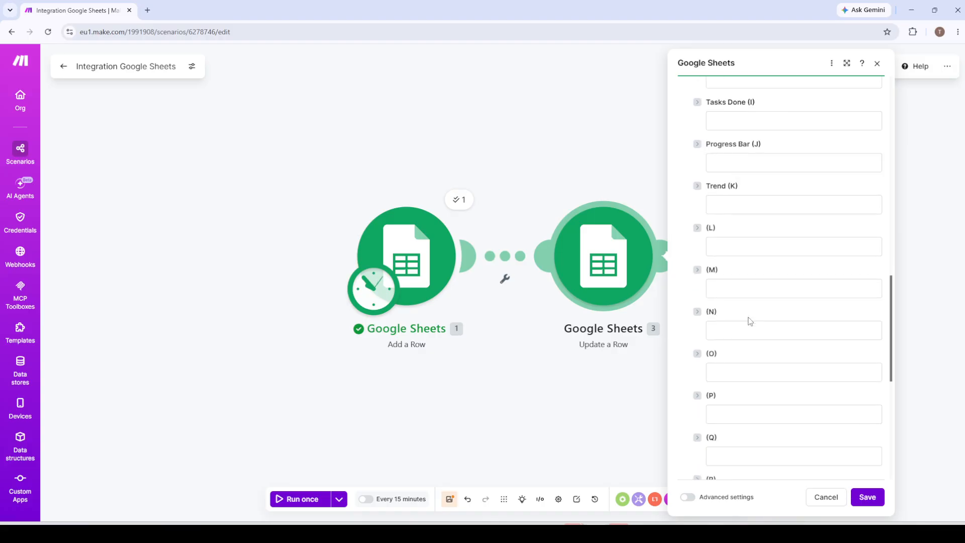
scroll(751, 320, up, 6)
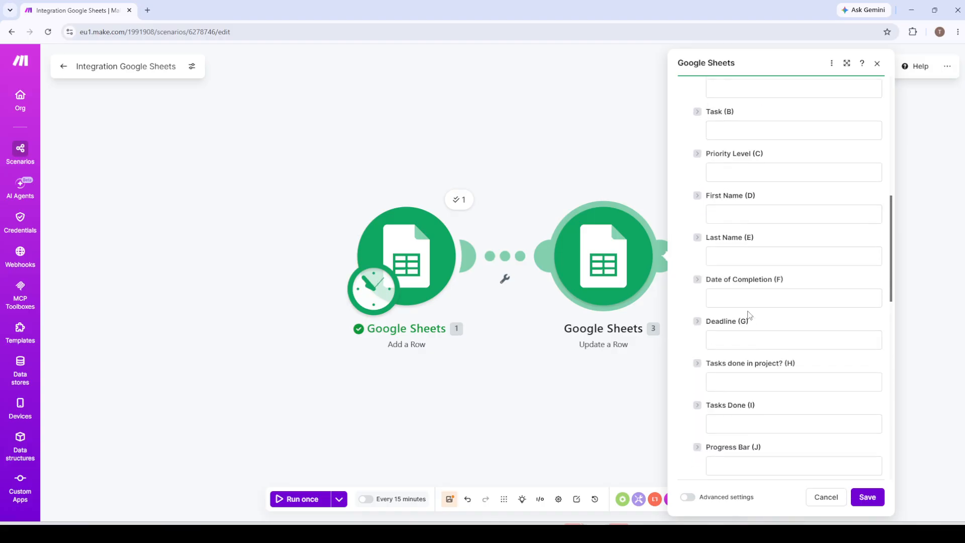
Examine the mappable Add a Row outputs offered for the Priority Level, First Name, Last Name and Task columns
click(742, 171)
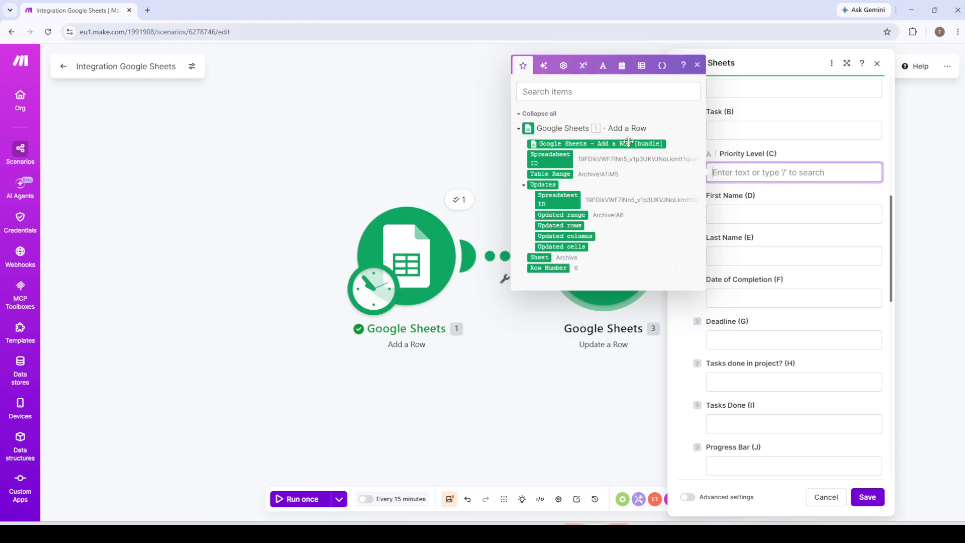
click(742, 211)
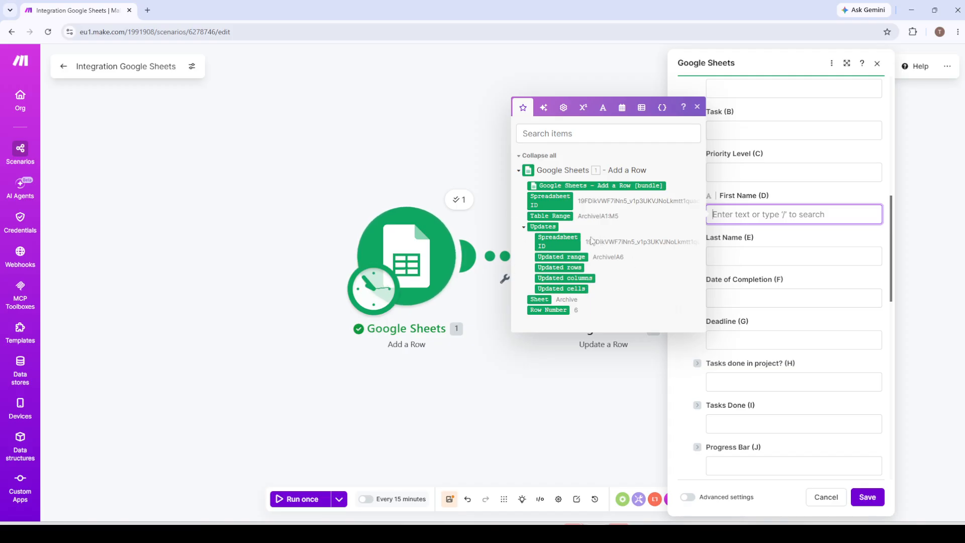
click(735, 255)
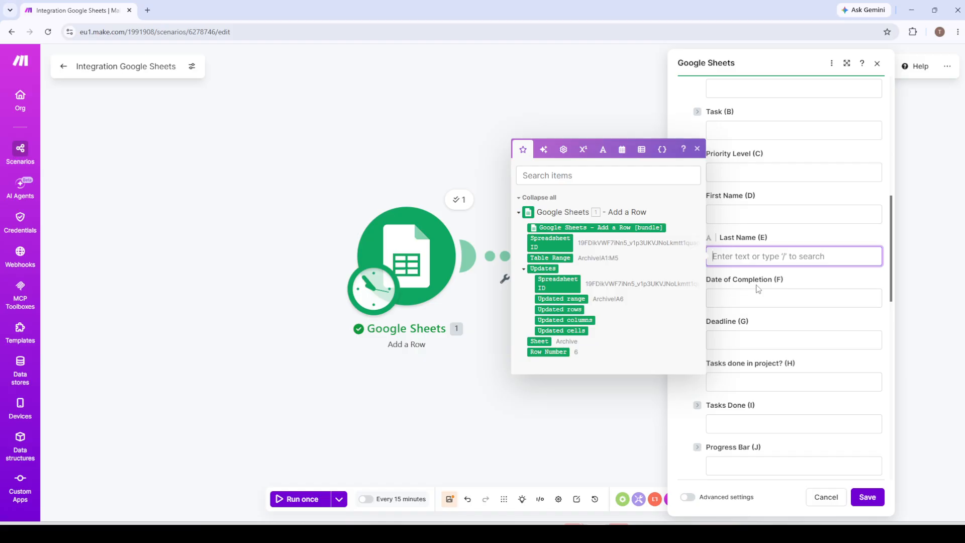
scroll(749, 279, up, 1)
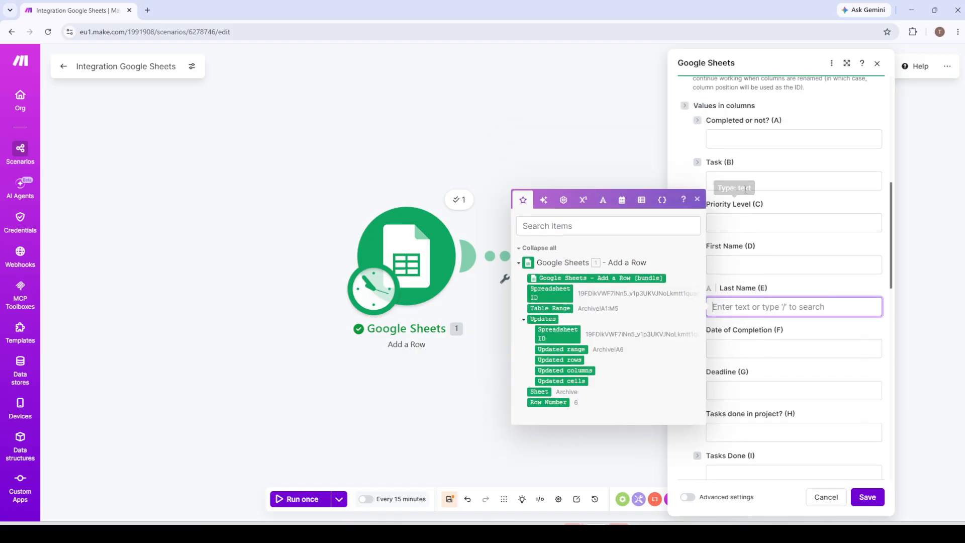
click(743, 180)
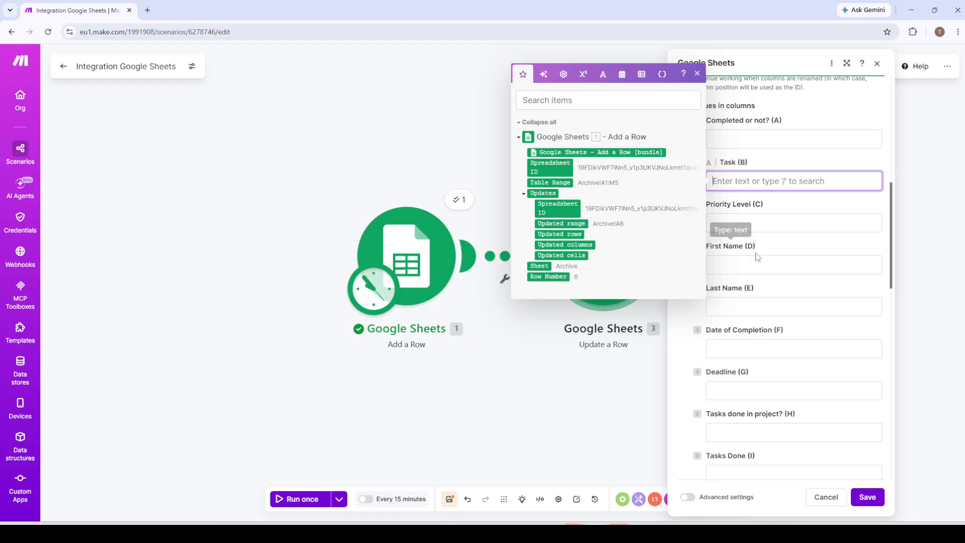
scroll(754, 262, down, 10)
scroll(773, 335, up, 8)
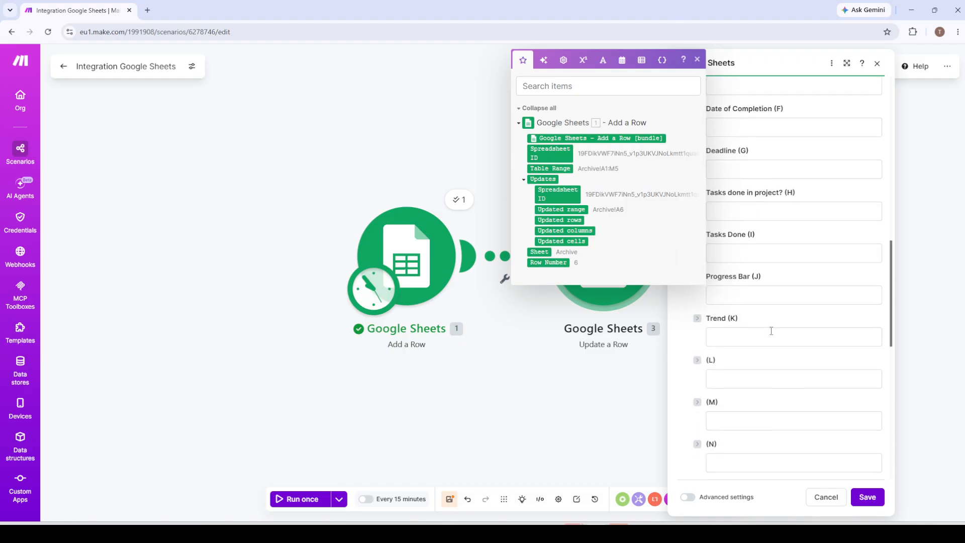
scroll(767, 327, down, 1)
click(750, 314)
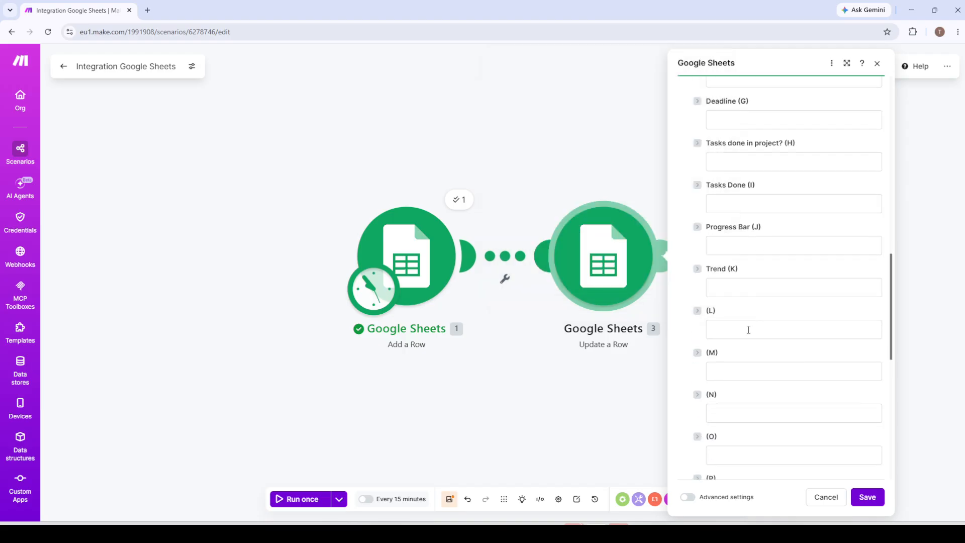
Map the Add a Row update outputs Spreadsheet ID, Updated range and Updated rows to columns L, M and N respectively
click(748, 331)
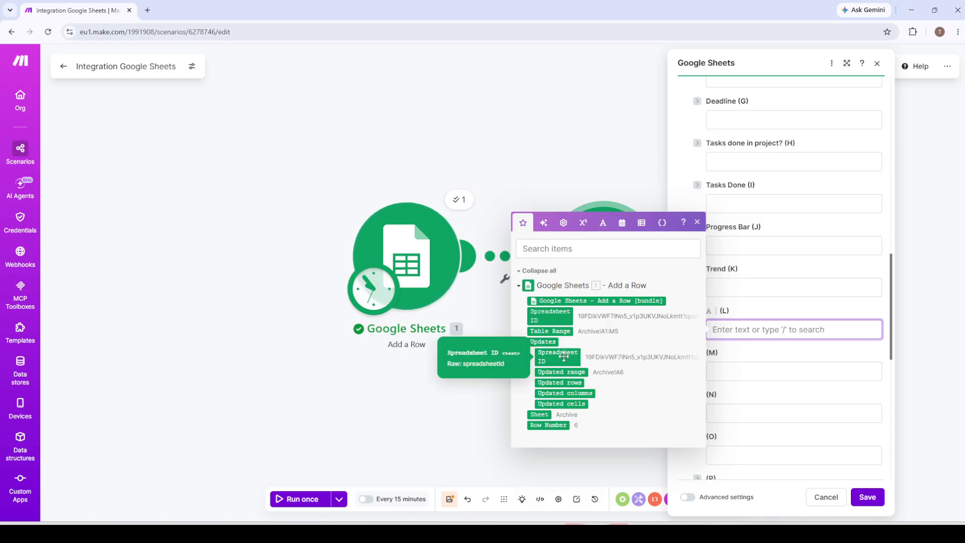
drag(563, 356, 774, 329)
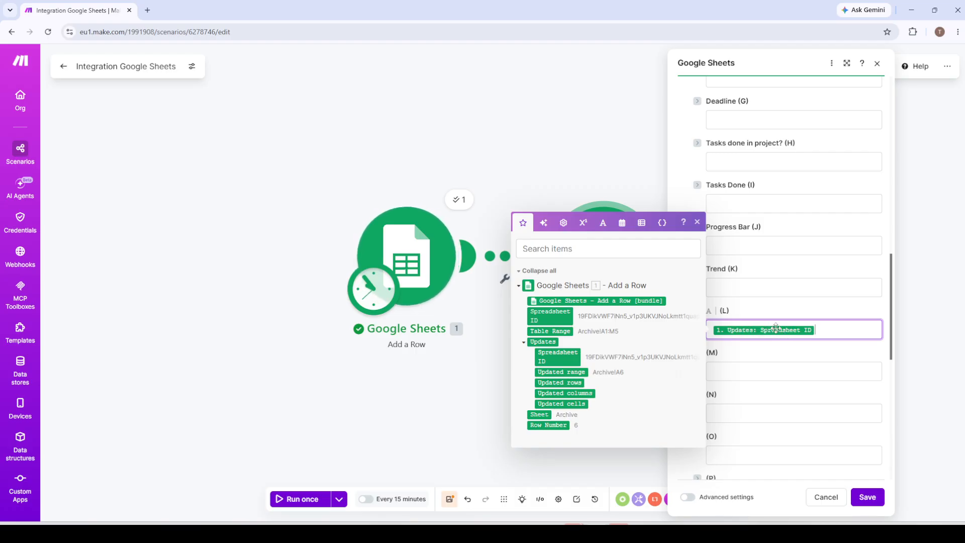
click(758, 375)
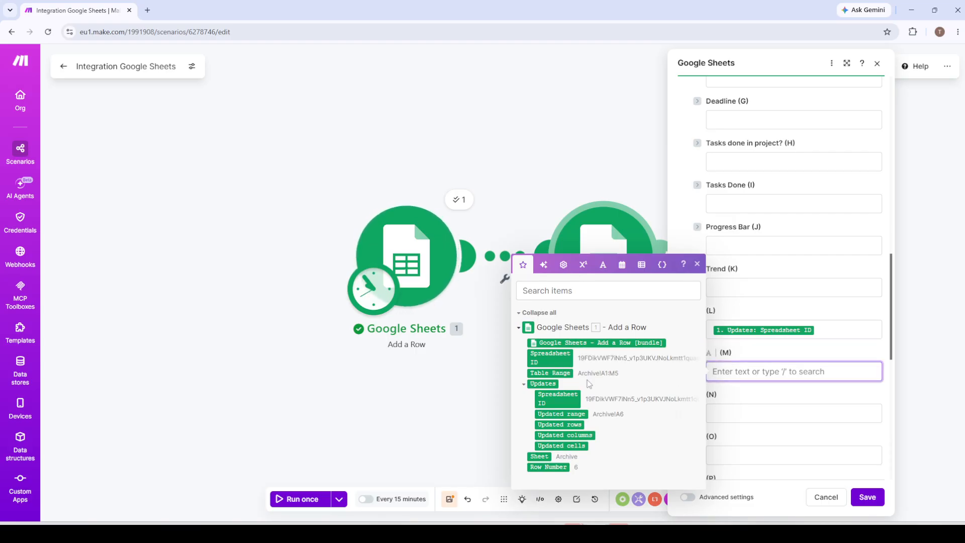
click(562, 414)
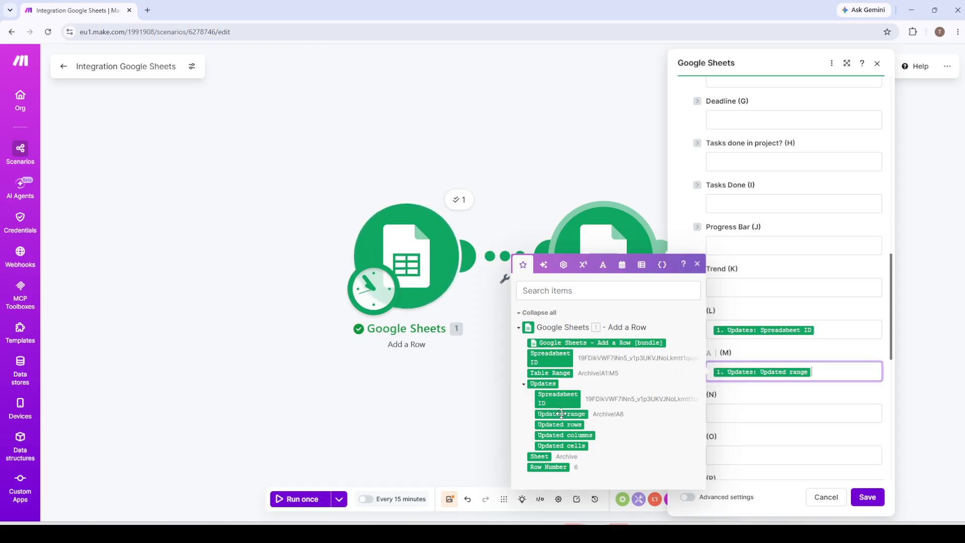
click(755, 415)
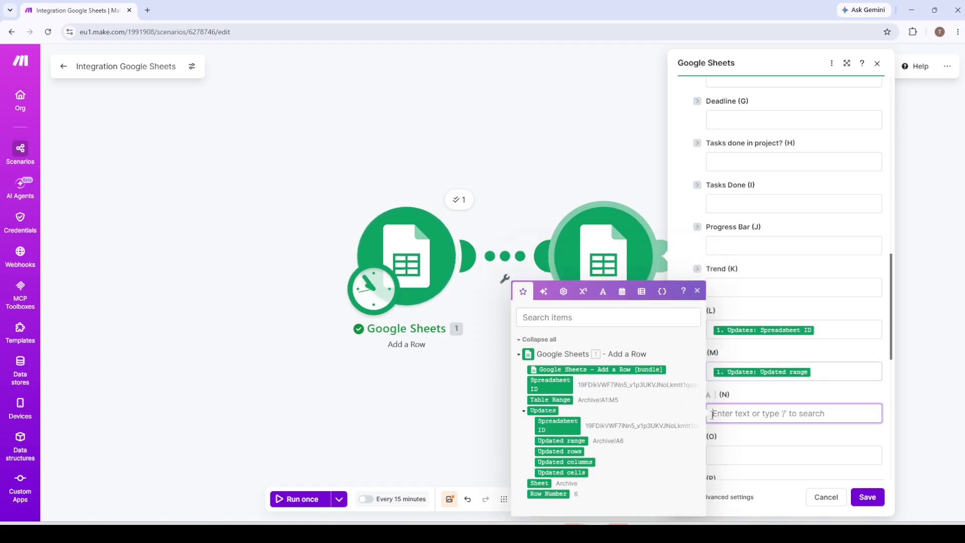
click(554, 452)
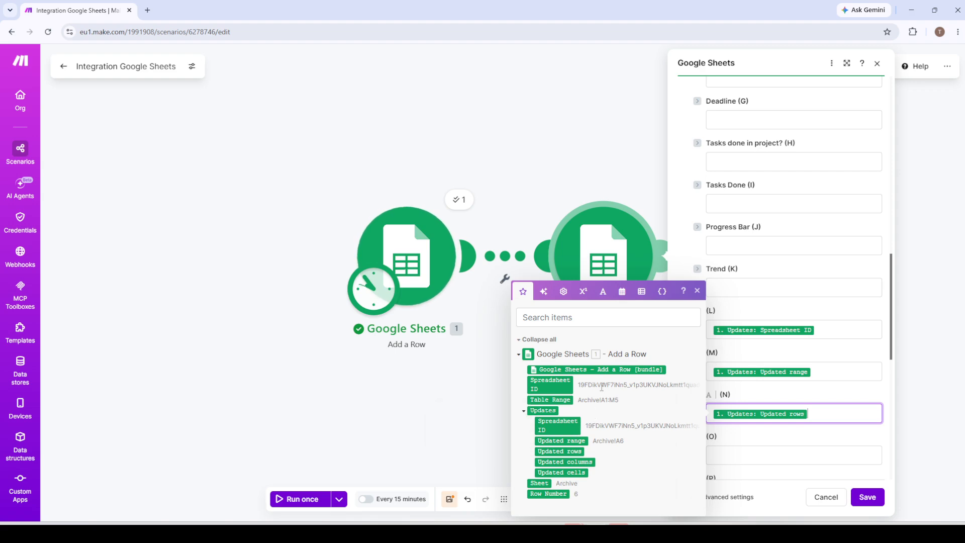
click(524, 410)
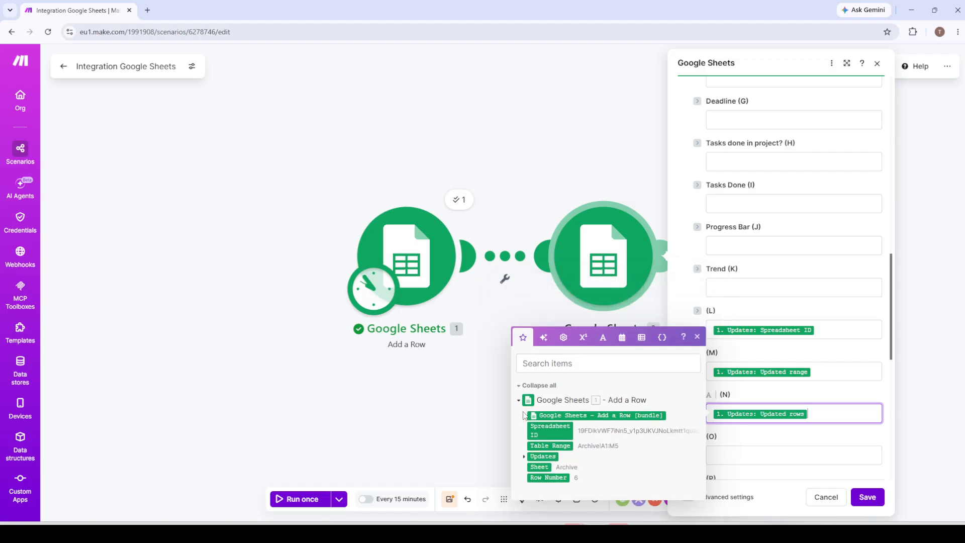
click(524, 457)
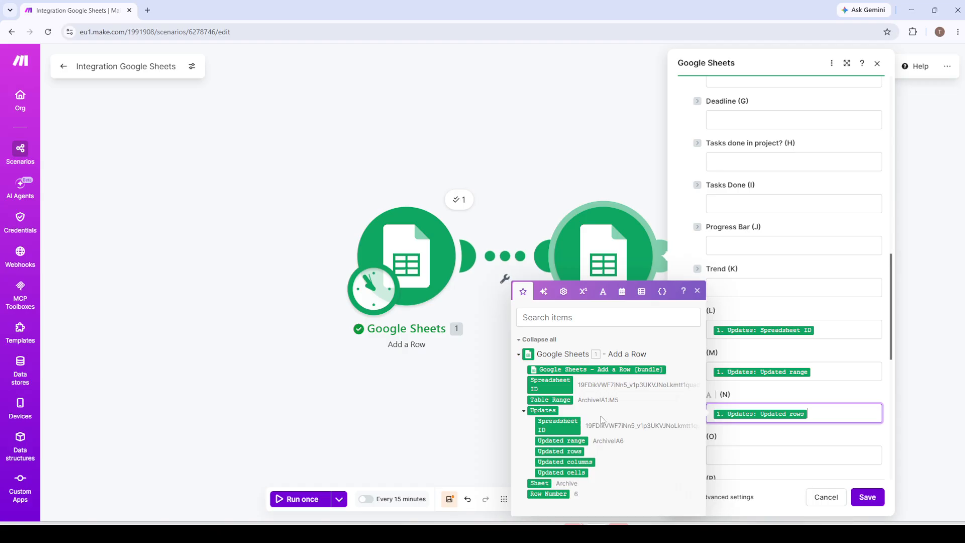
Fill column O with the text Hello followed by the Table Range output from Add a Row
scroll(771, 410, down, 1)
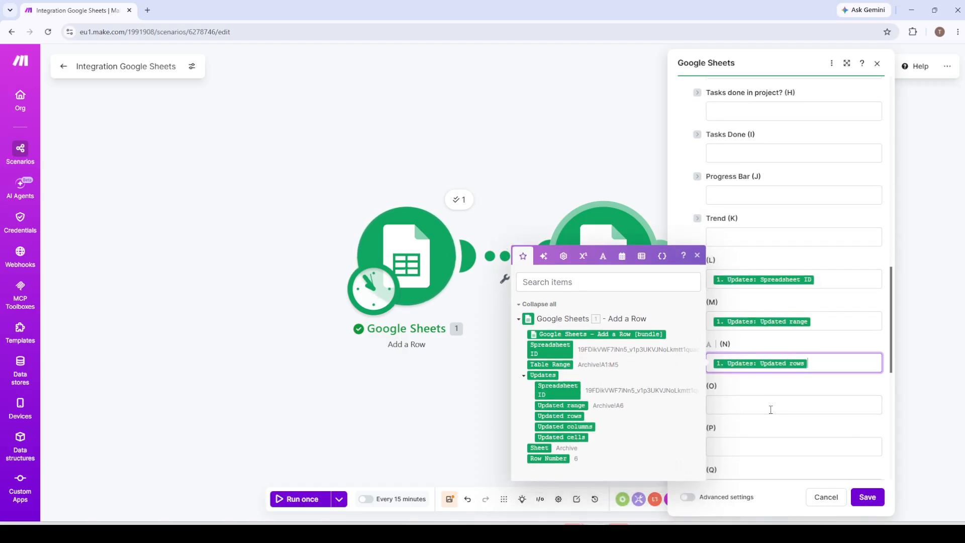
scroll(771, 409, down, 1)
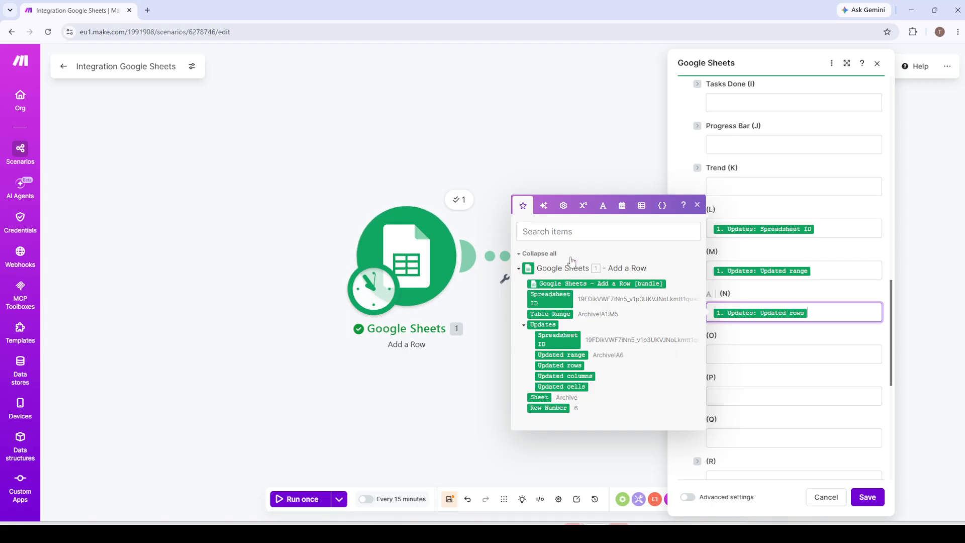
click(745, 355)
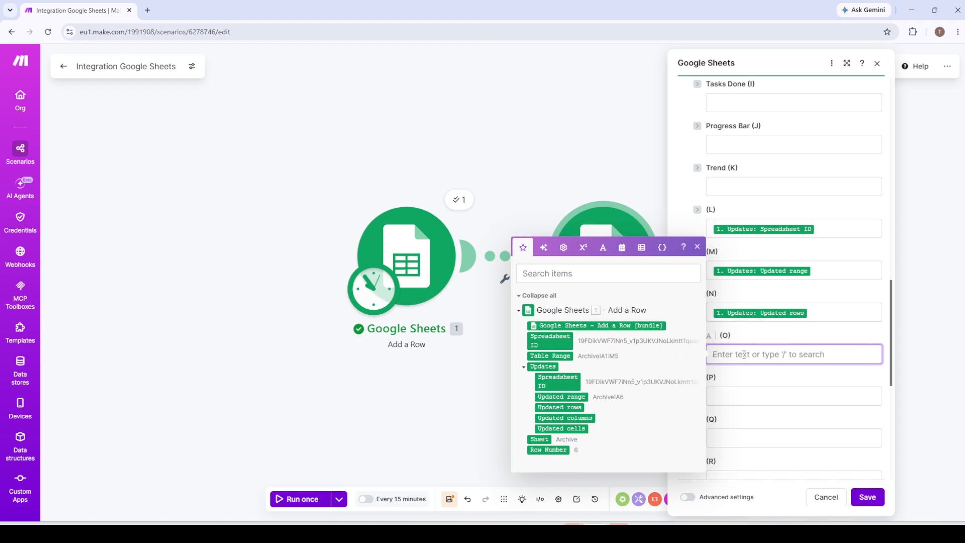
text(Hello)
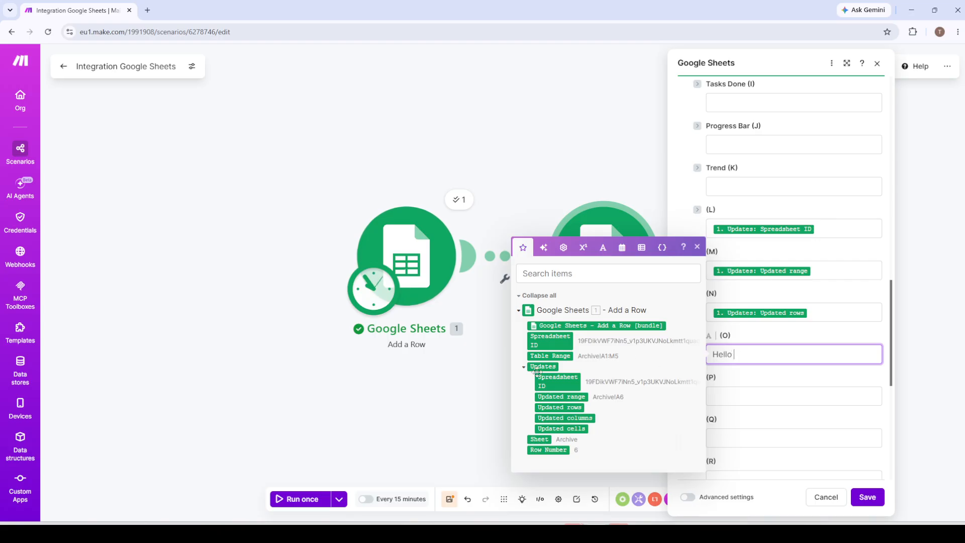
click(547, 356)
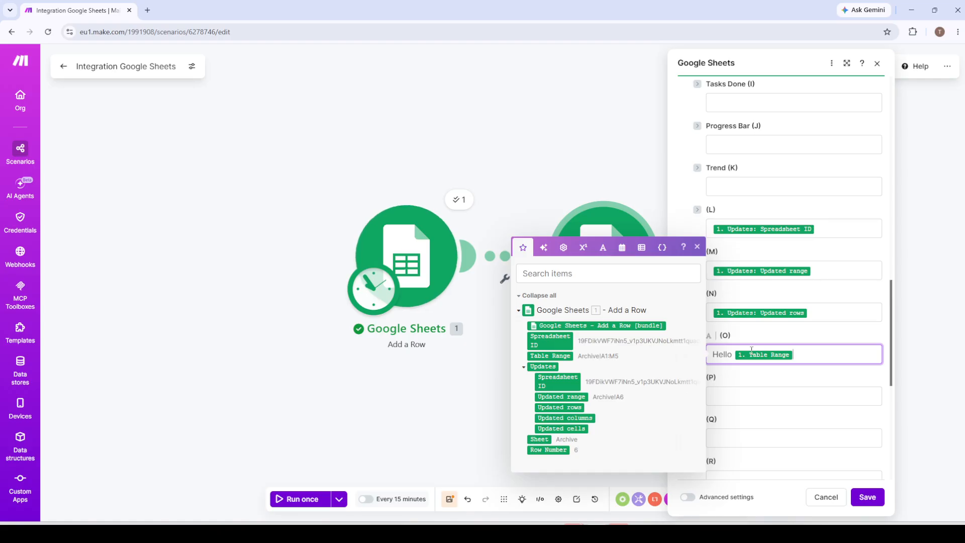
Clear the combined text and mapping from column O and dismiss the mapping list
key(ctrl+a)
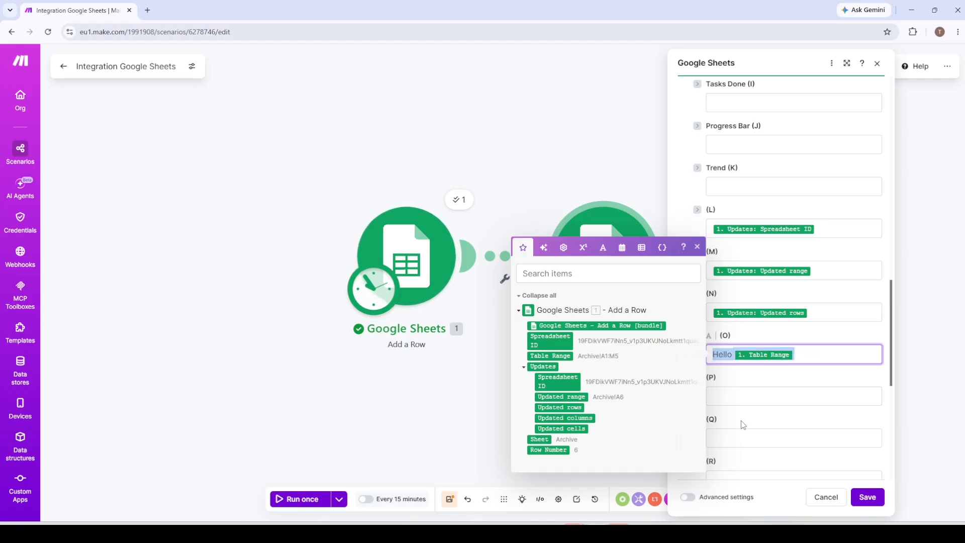
key(BackSpace)
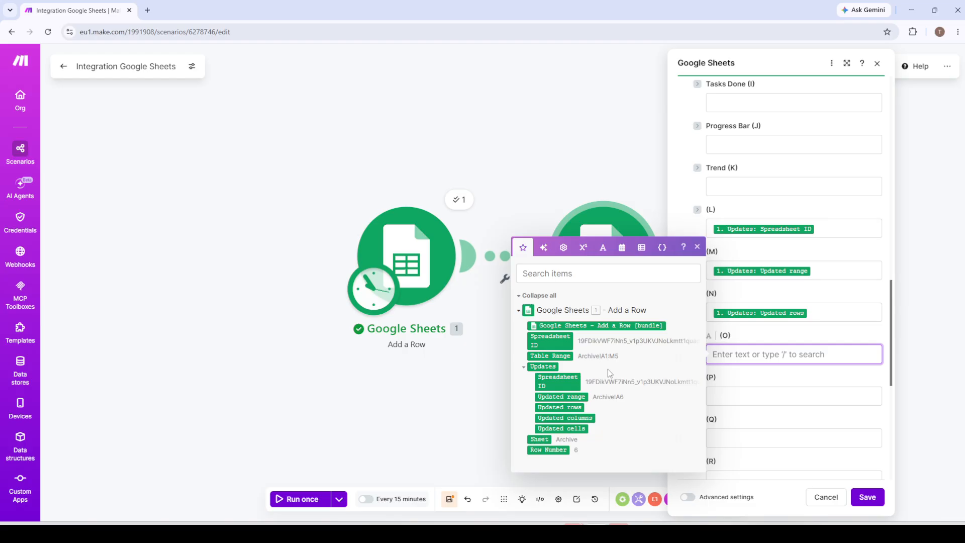
click(698, 248)
Review the column fields of the Update a Row module and save its settings
scroll(765, 343, up, 5)
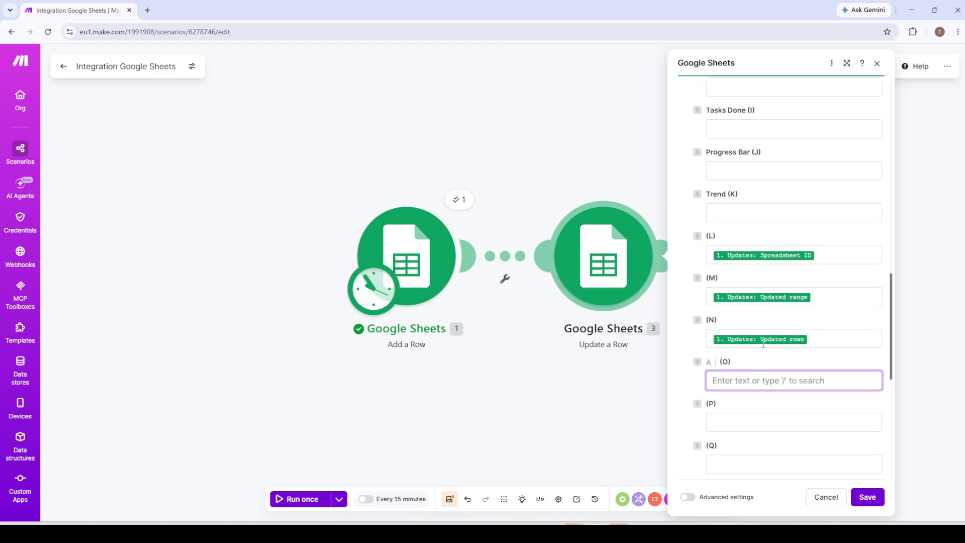
scroll(764, 343, up, 10)
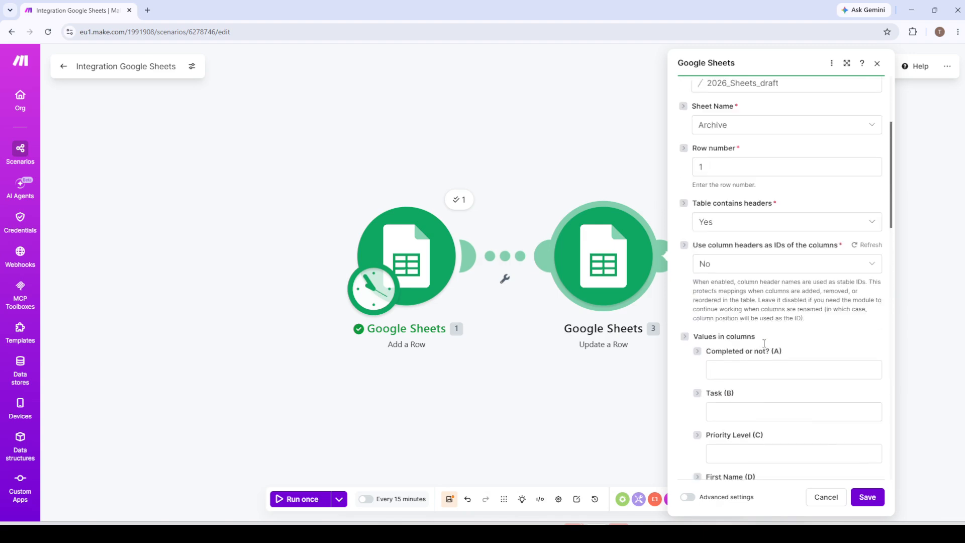
scroll(764, 343, down, 12)
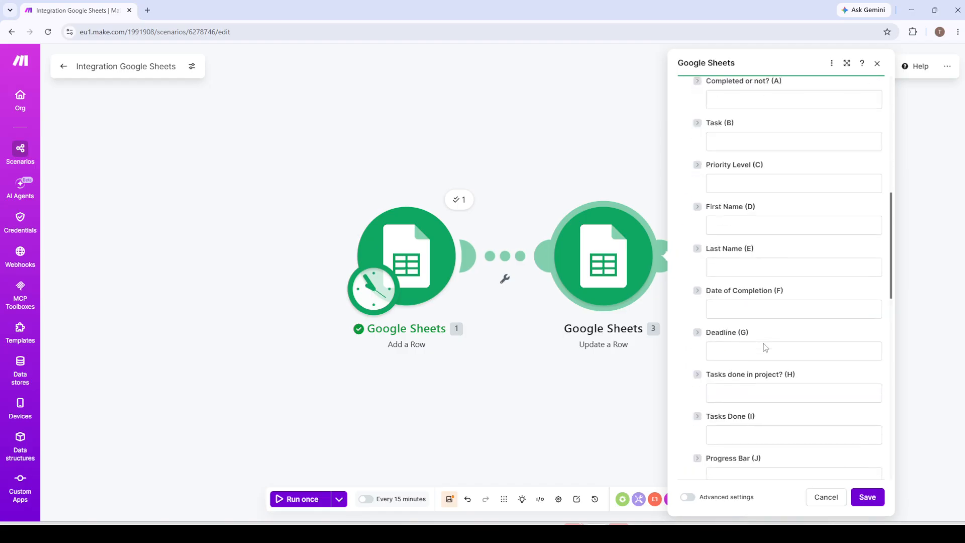
scroll(765, 343, down, 9)
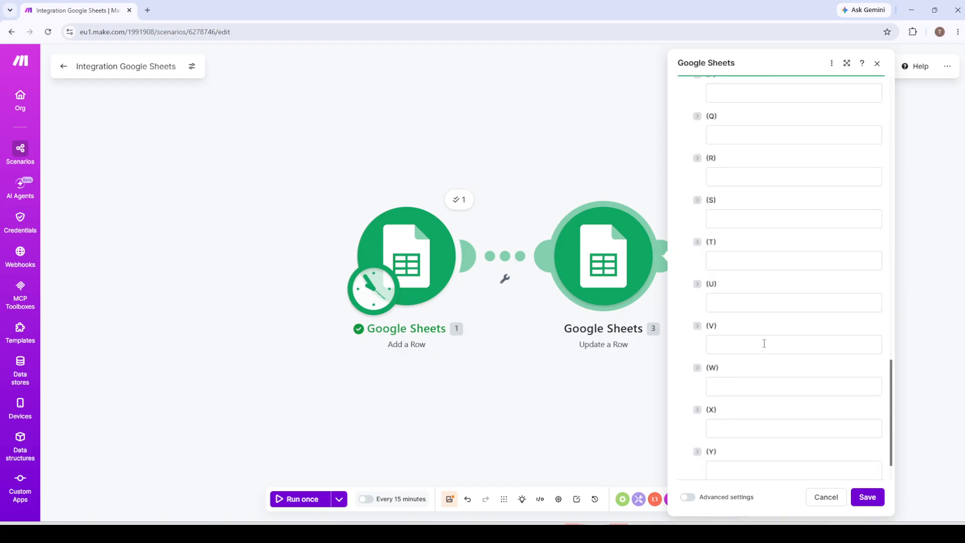
scroll(764, 343, up, 9)
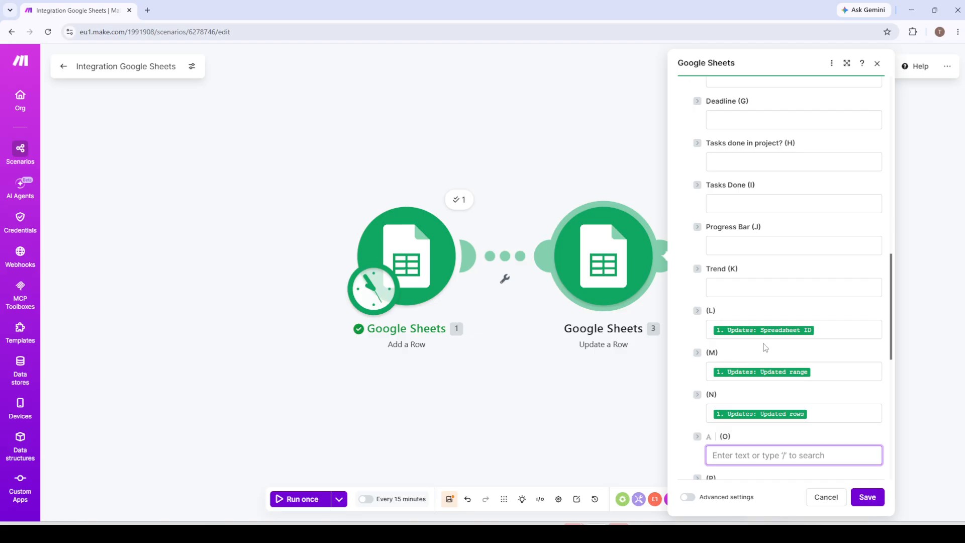
scroll(764, 346, up, 5)
click(869, 502)
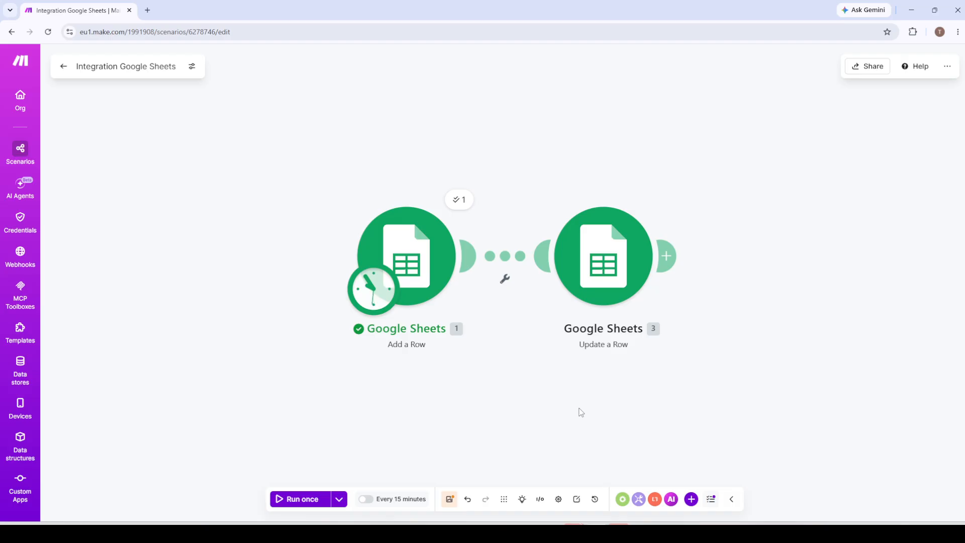
right_click(587, 278)
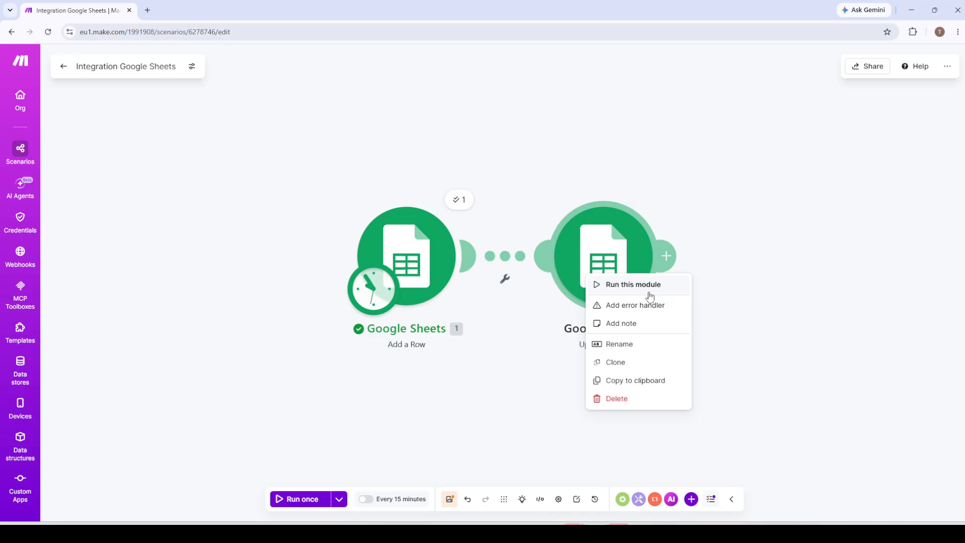
click(791, 364)
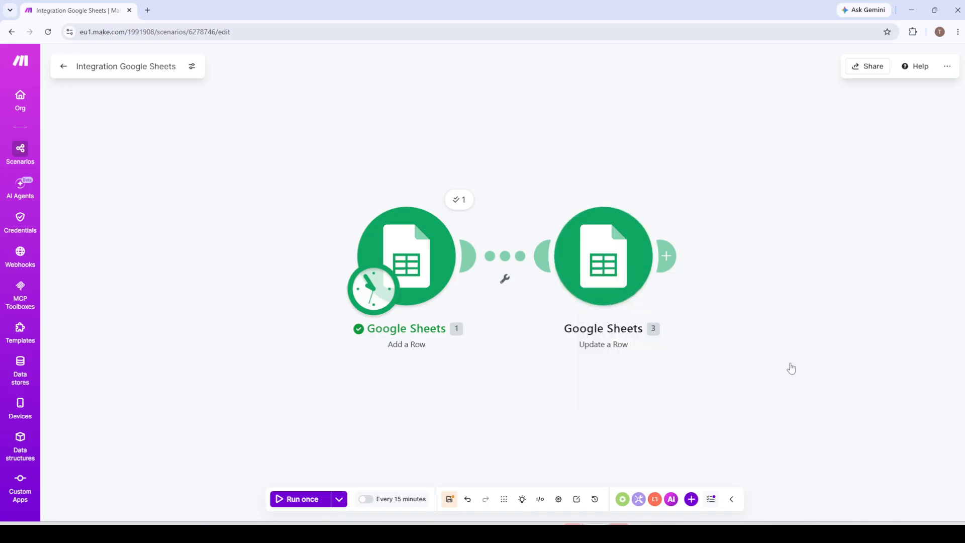